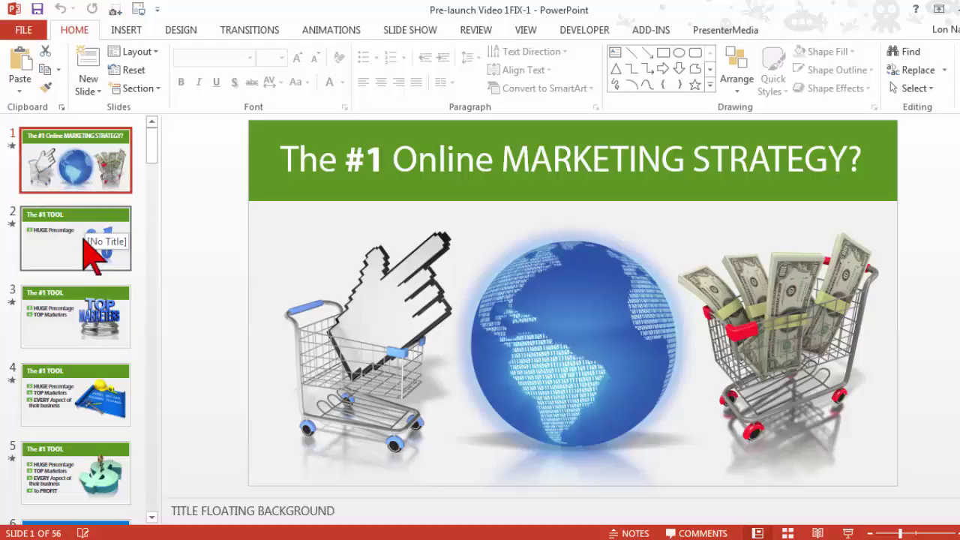
Step: Show slide 2, 'The #1 TOOL' HUGE Percentage slide with the blue percent-arrow picture
left_click(84, 241)
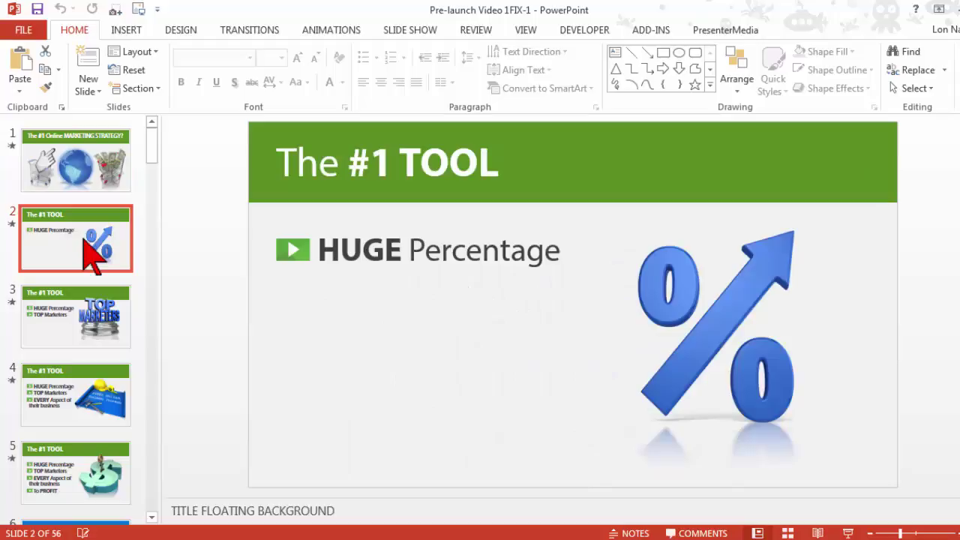
Step: Place a copy of the four-bullet dollar-puzzle slide 5 at position 2
key("Down")
key("Down")
key("Down")
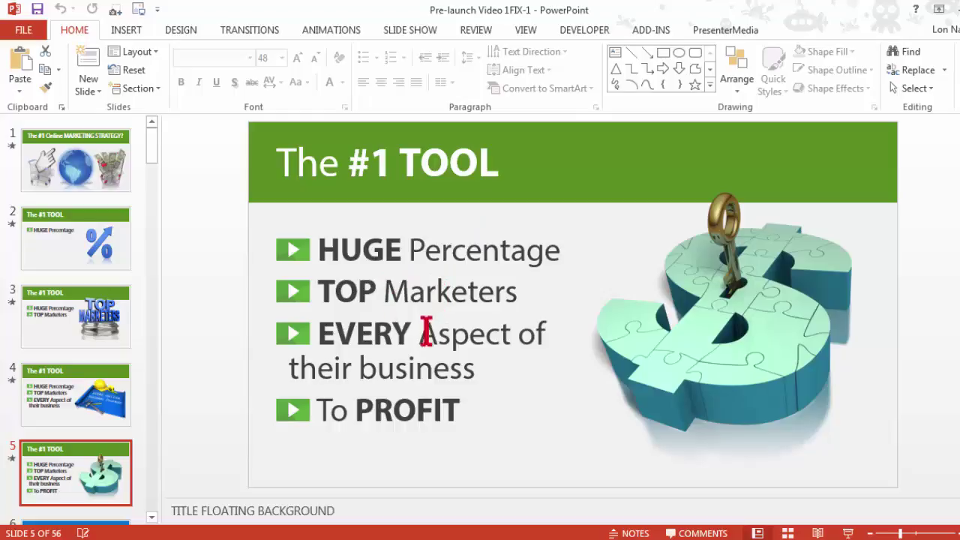
key("ctrl+z")
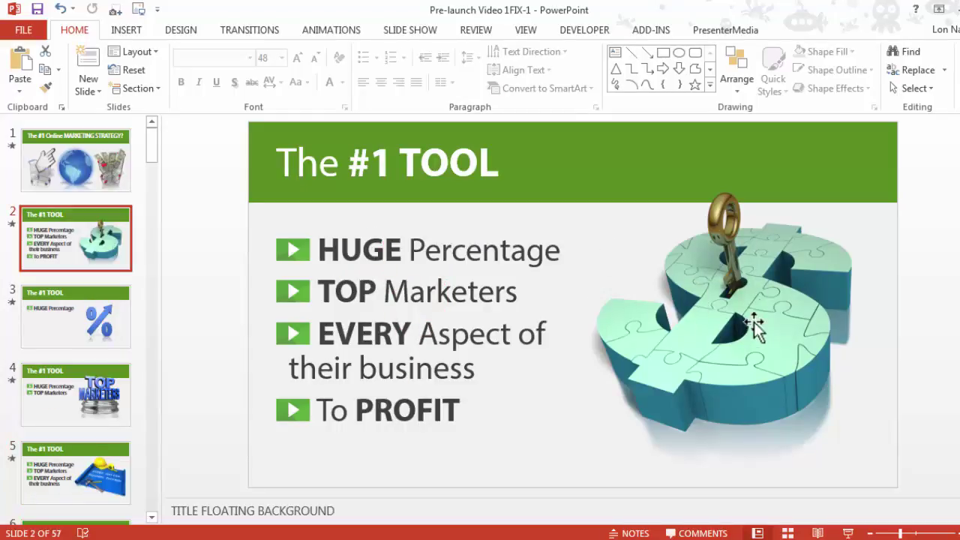
Step: Inspect the dollar-key picture and TOP Marketers bullet on slide 2, then view slide 3
left_click(726, 335)
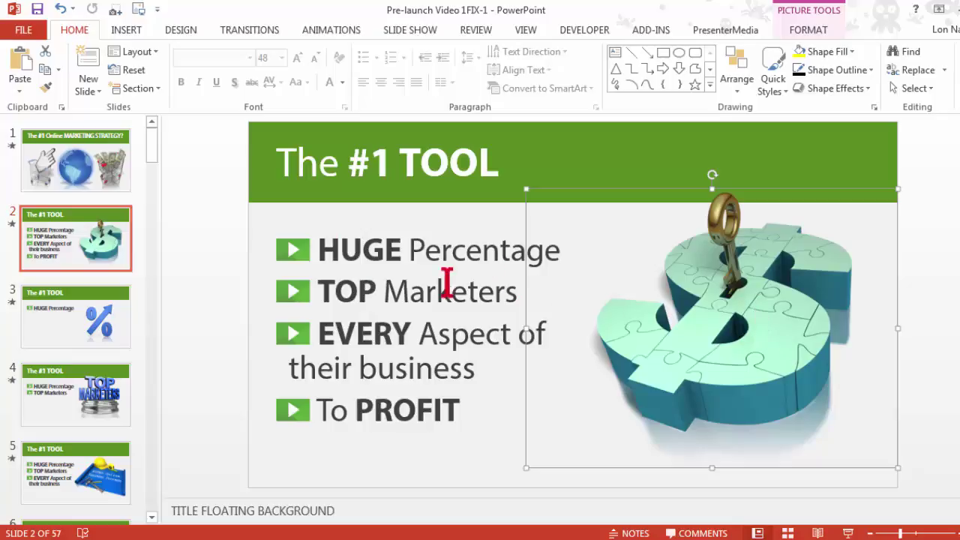
left_click_drag(323, 289, 499, 287)
left_click(221, 283)
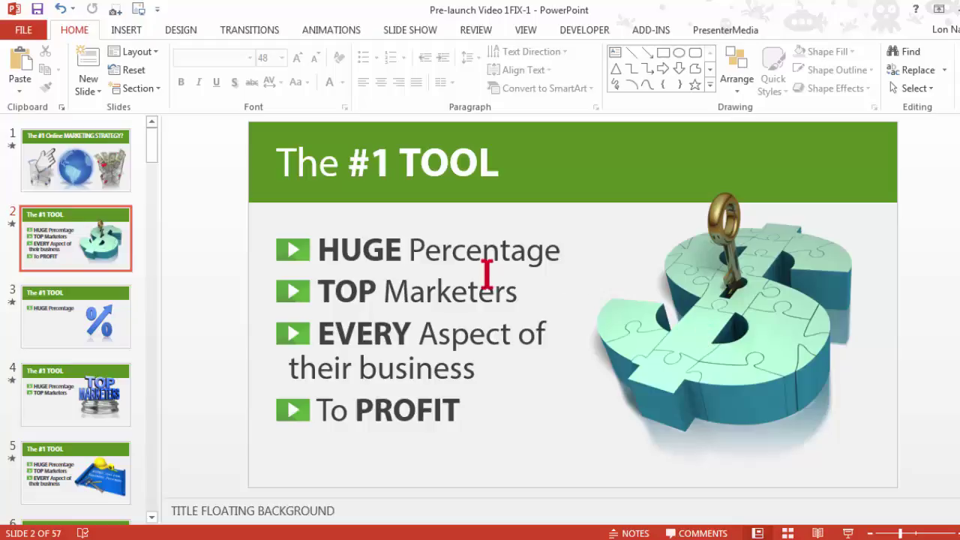
left_click(101, 305)
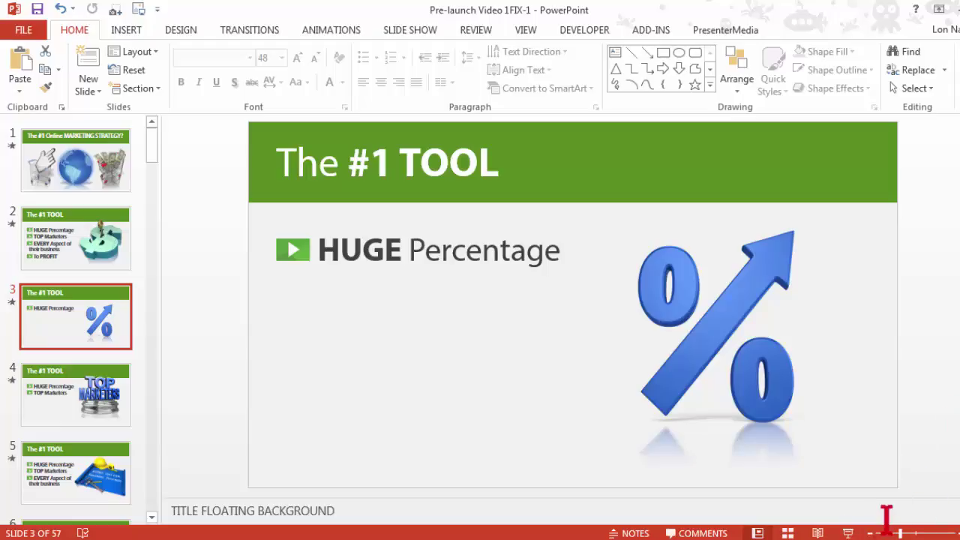
Step: Play the slide show through the TOP Marketers, EVERY Aspect and To PROFIT slides, then exit
left_click(847, 531)
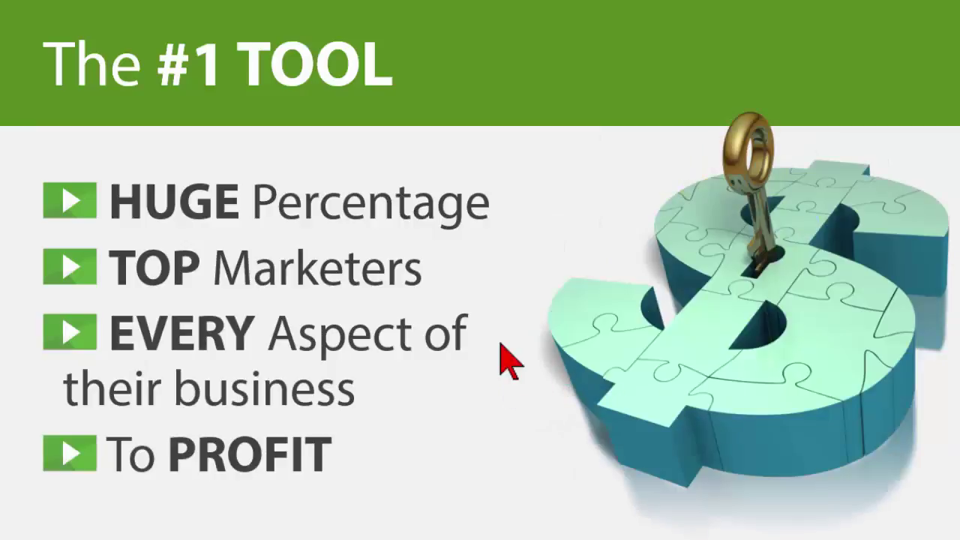
key("Escape")
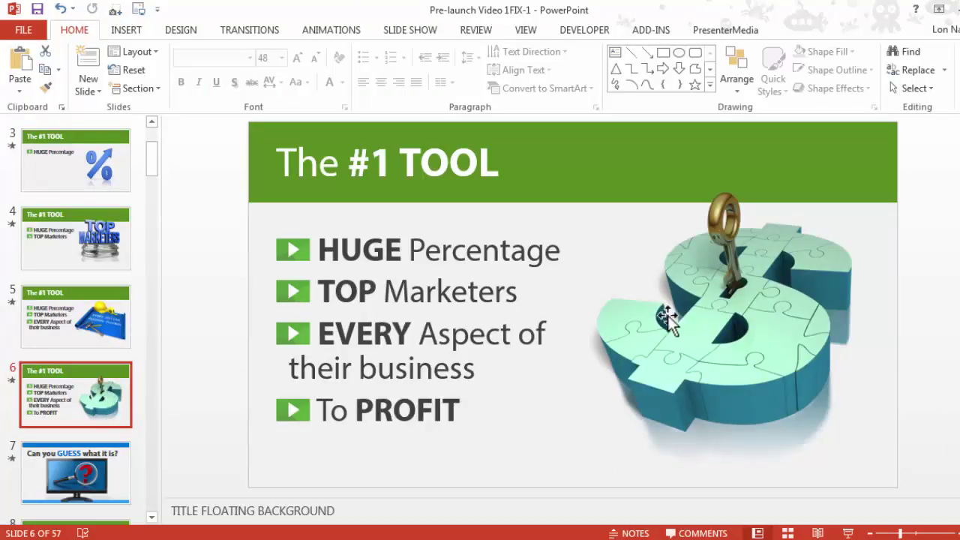
scroll(742, 337, "up", 4)
Step: Delete the dollar-key picture from slide 2 and duplicate the now text-only slide
left_click(742, 338)
key("Delete")
right_click(88, 174)
left_click(139, 290)
Step: Make two more copies of the text-only four-bullet slide, giving slides 2–5
right_click(98, 242)
left_click(140, 351)
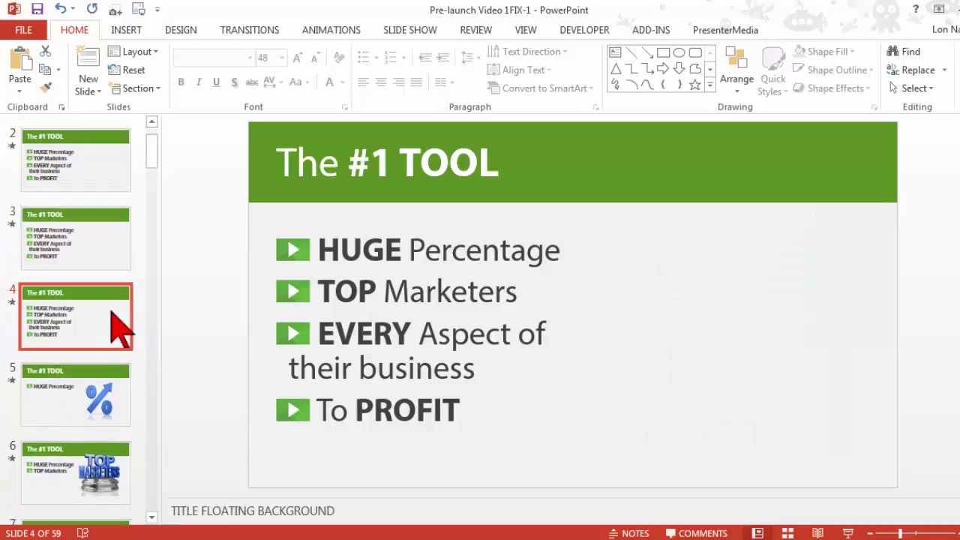
right_click(110, 311)
left_click(175, 128)
left_click(89, 154)
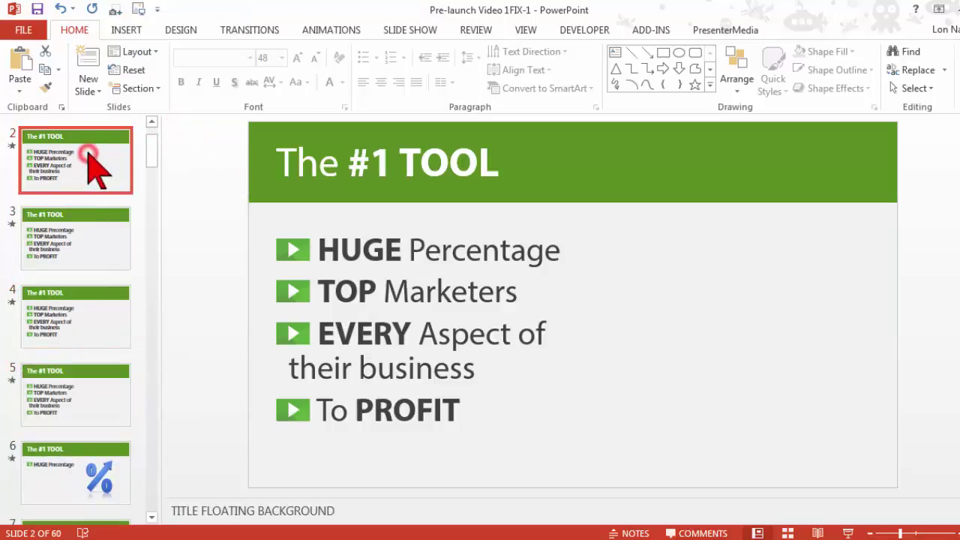
Step: Cut slide 2 down to HUGE Percentage alone and slide 3 to two bullets
left_click_drag(465, 409, 292, 282)
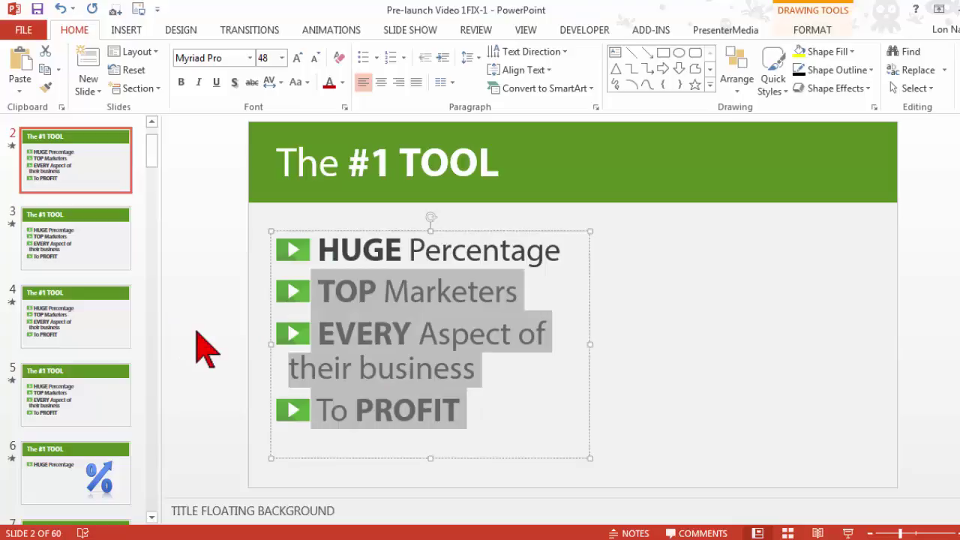
key("Delete")
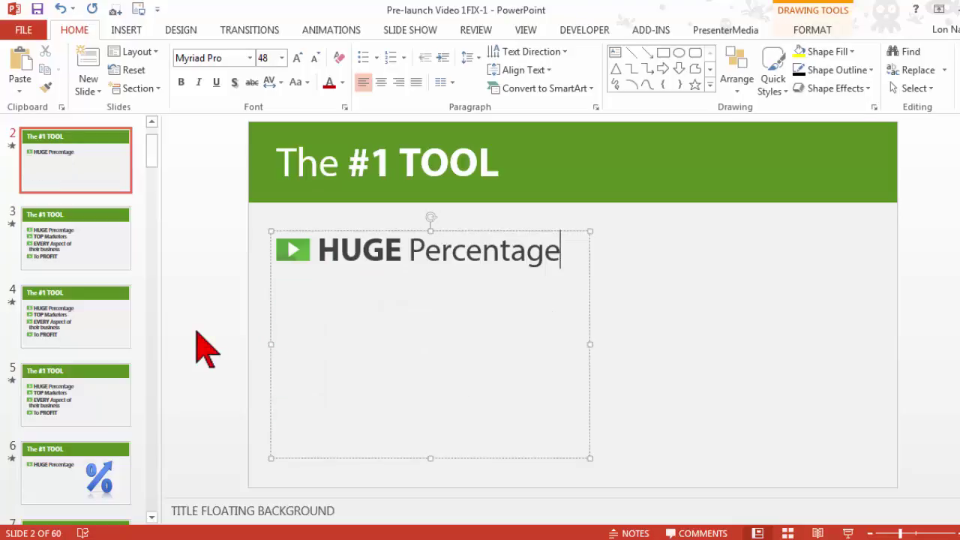
left_click(105, 251)
left_click_drag(457, 411, 300, 333)
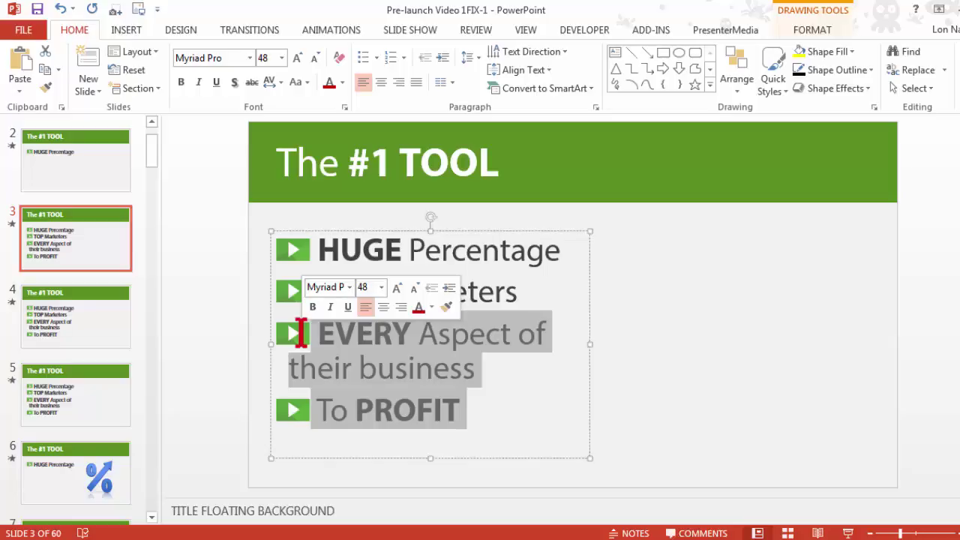
key("Delete")
Step: Remove To PROFIT from slide 4, check slide 5, and play the show from slide 2
left_click(118, 309)
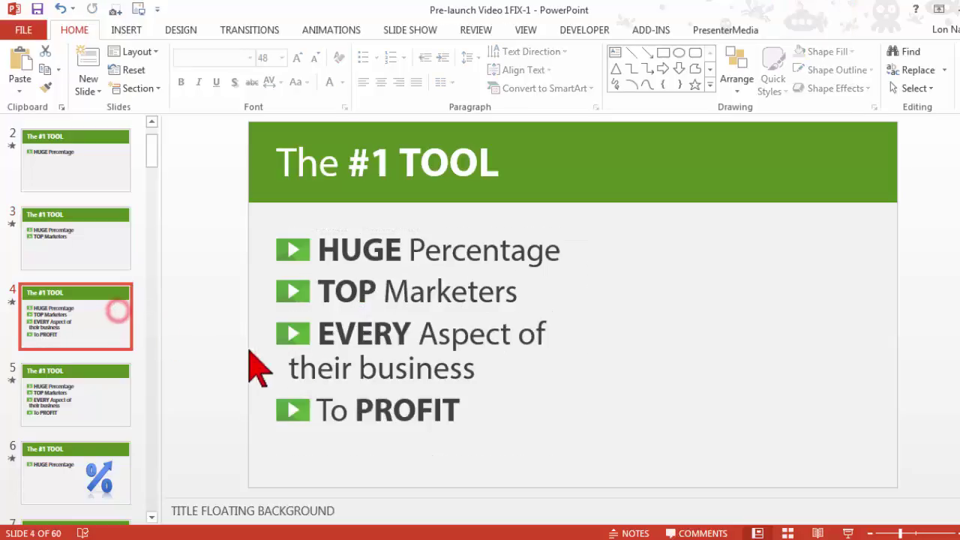
left_click_drag(459, 411, 272, 403)
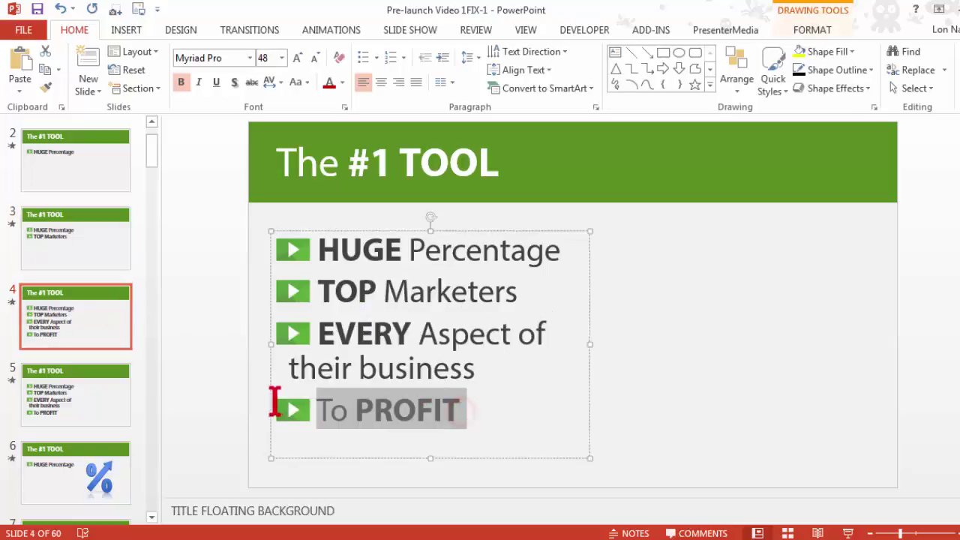
key("Delete")
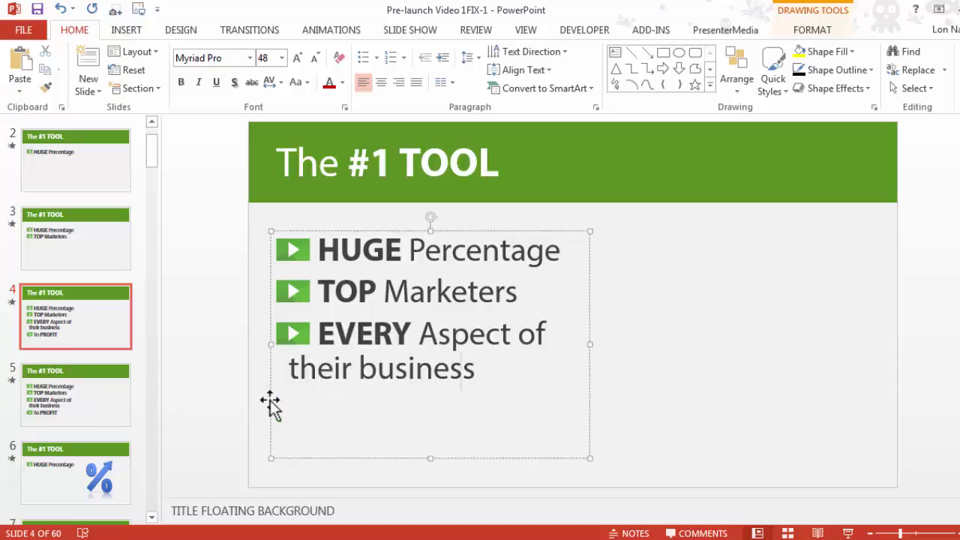
left_click(75, 390)
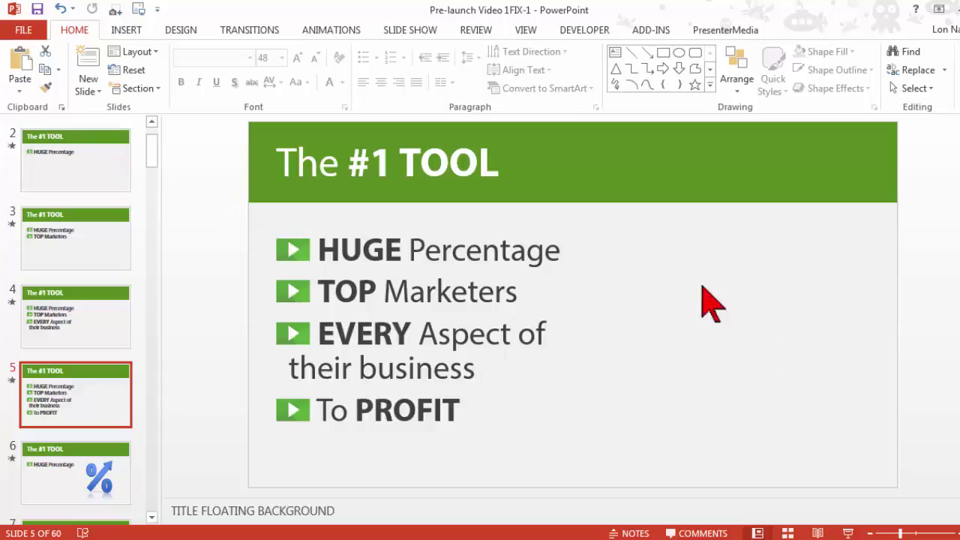
left_click(103, 162)
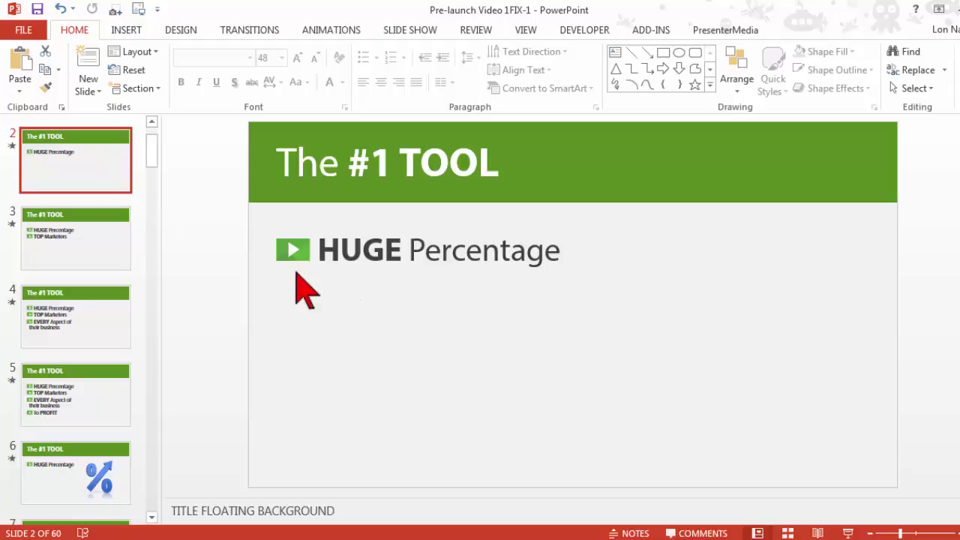
left_click(849, 533)
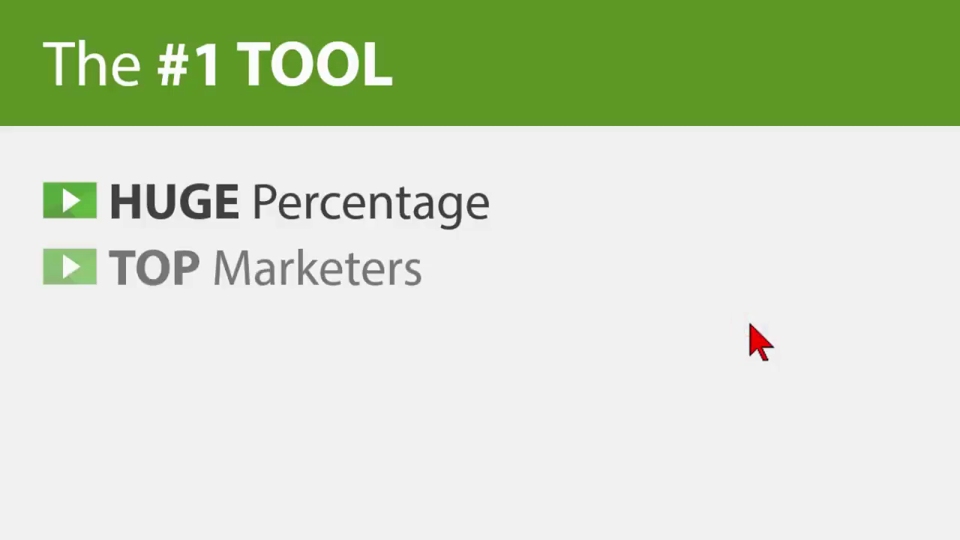
Step: Exit the slide show and view slide 3's transition settings, showing Fade
key("Escape")
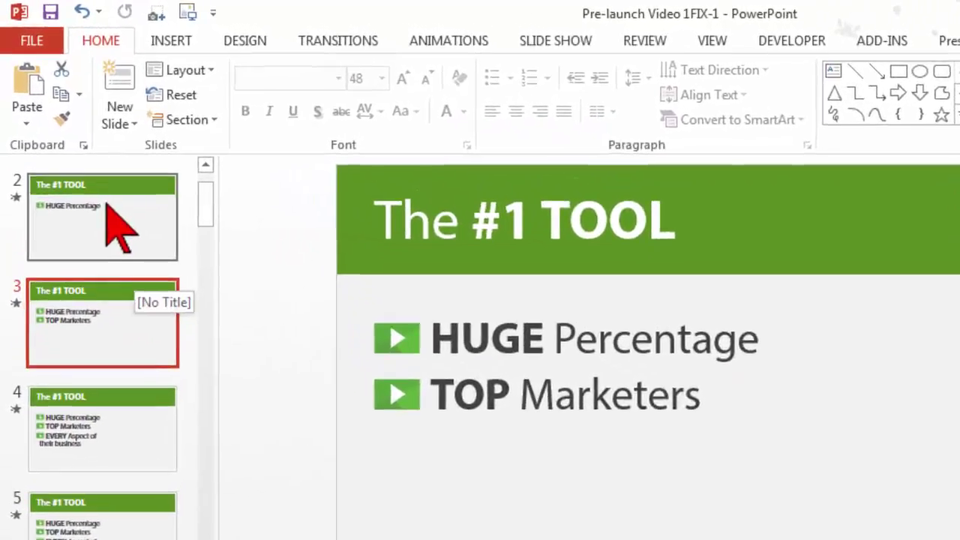
left_click(337, 42)
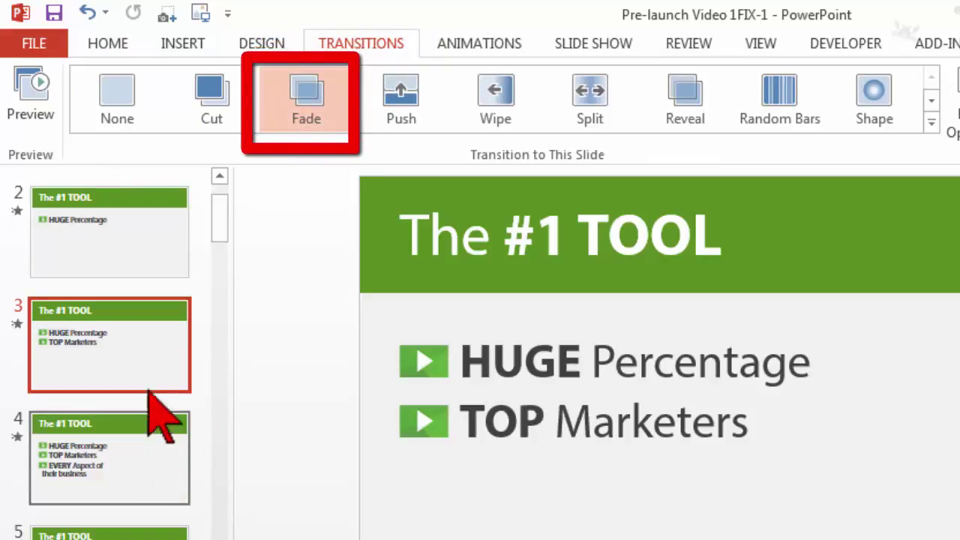
Step: Review build slides 2, 3 and 4, then open slide 6 with the percent graphic
left_click(116, 232)
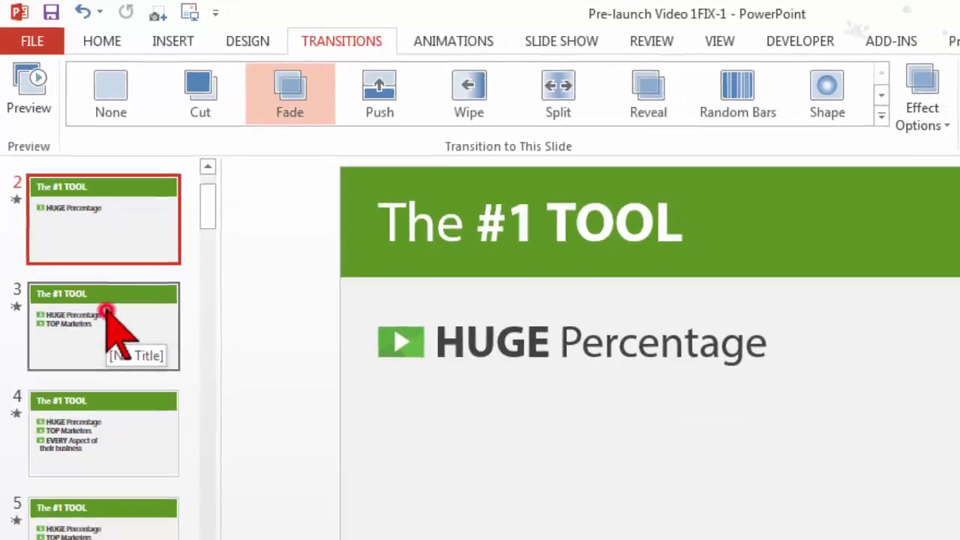
left_click(107, 312)
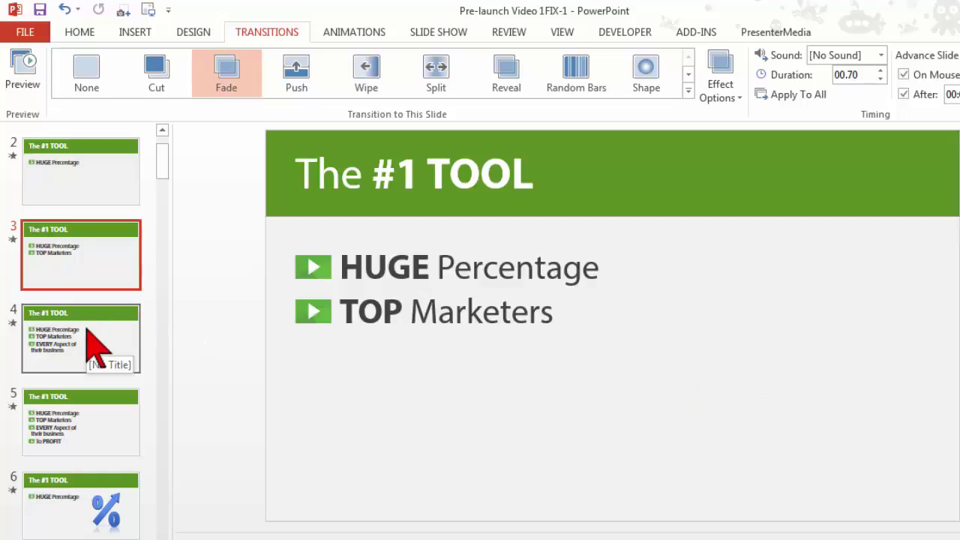
left_click(95, 346)
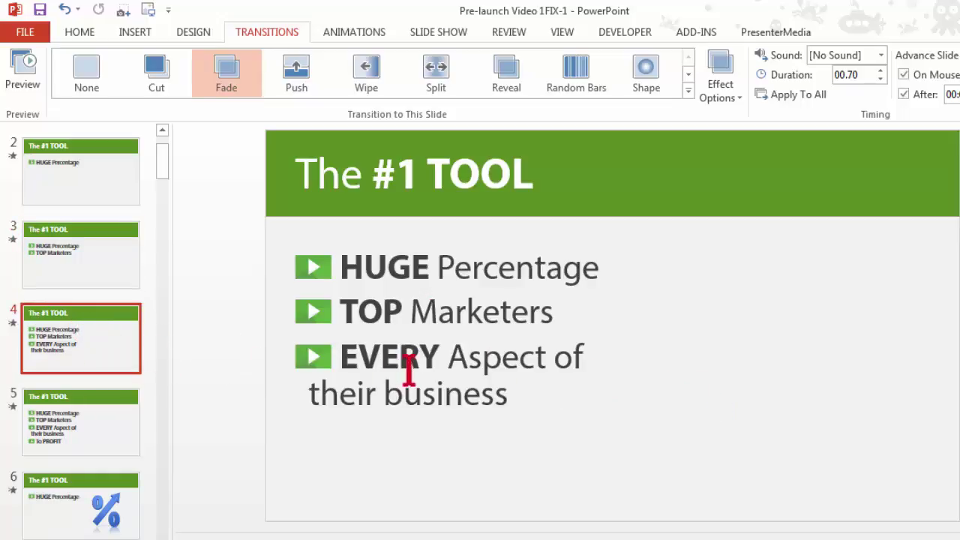
left_click(64, 525)
Step: Copy the percent-arrow picture from slide 6 and paste it onto slide 2
left_click(780, 391)
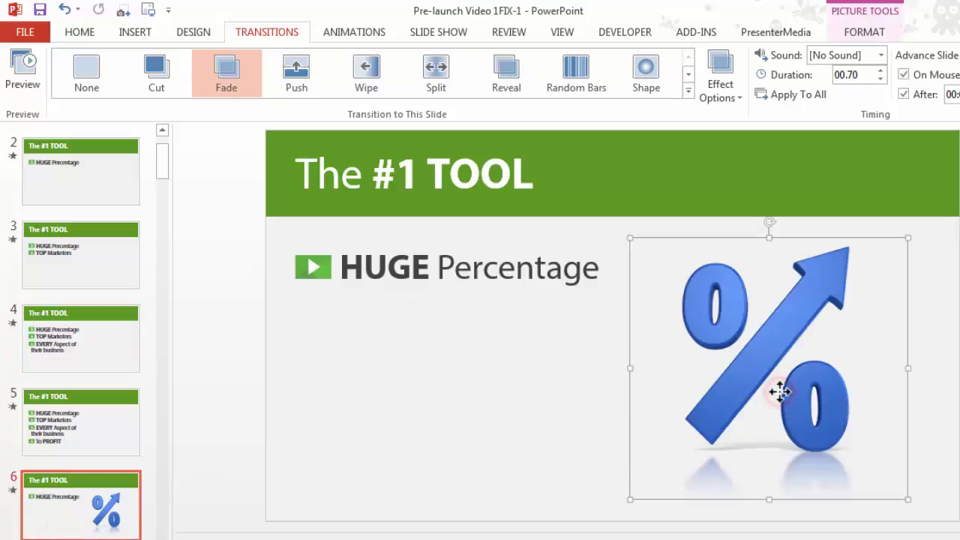
right_click(780, 391)
left_click(816, 142)
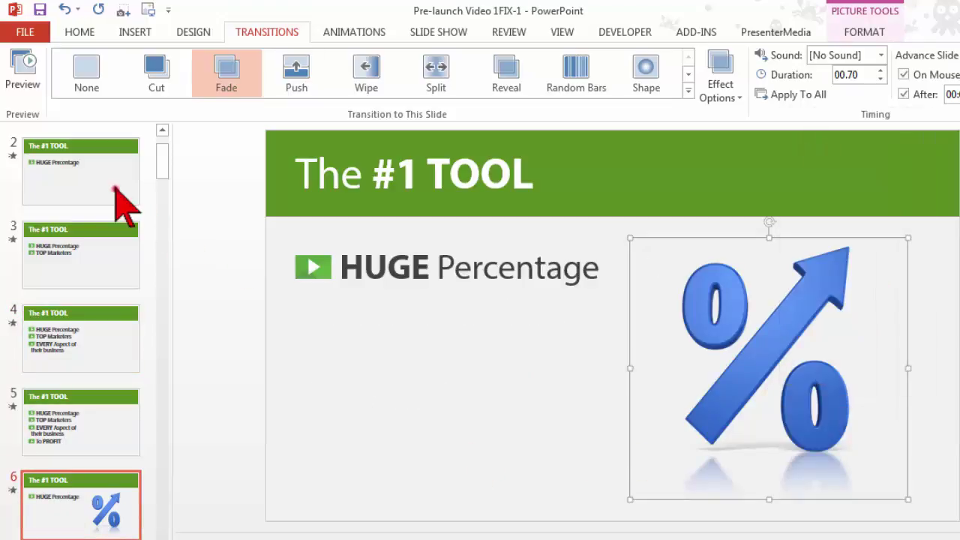
left_click(118, 187)
right_click(735, 323)
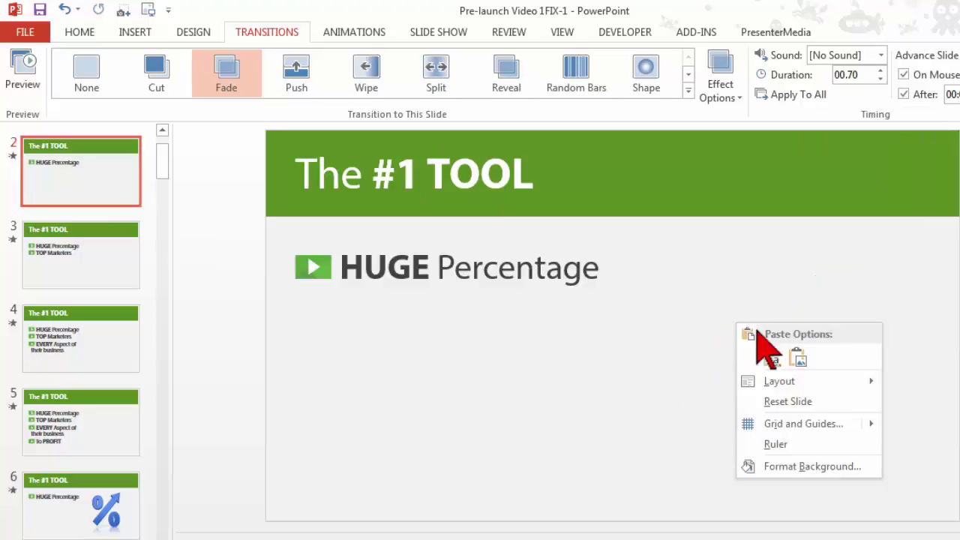
left_click(773, 359)
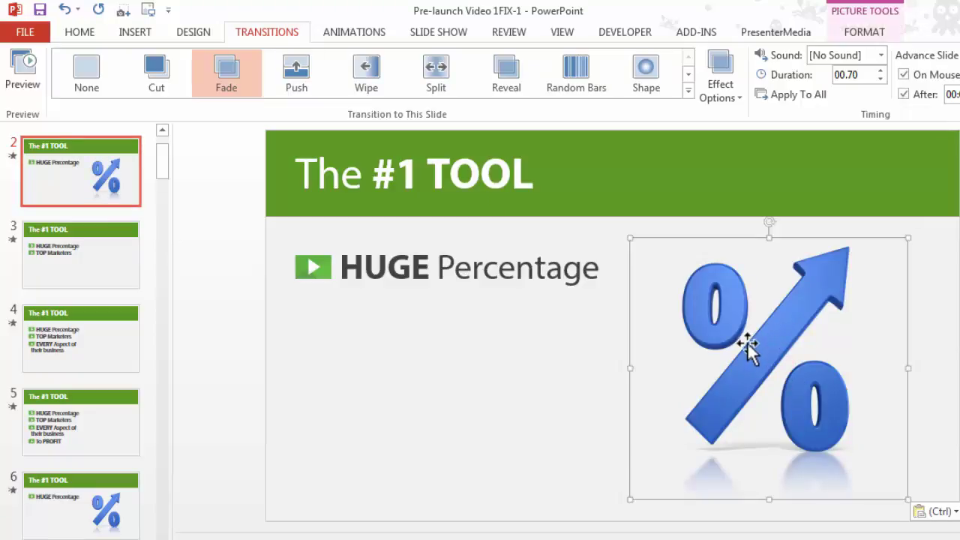
Step: Copy the TOP MARKETERS picture from slide 7 and paste it onto slide 3
left_click(111, 258)
scroll(116, 277, "down", 4)
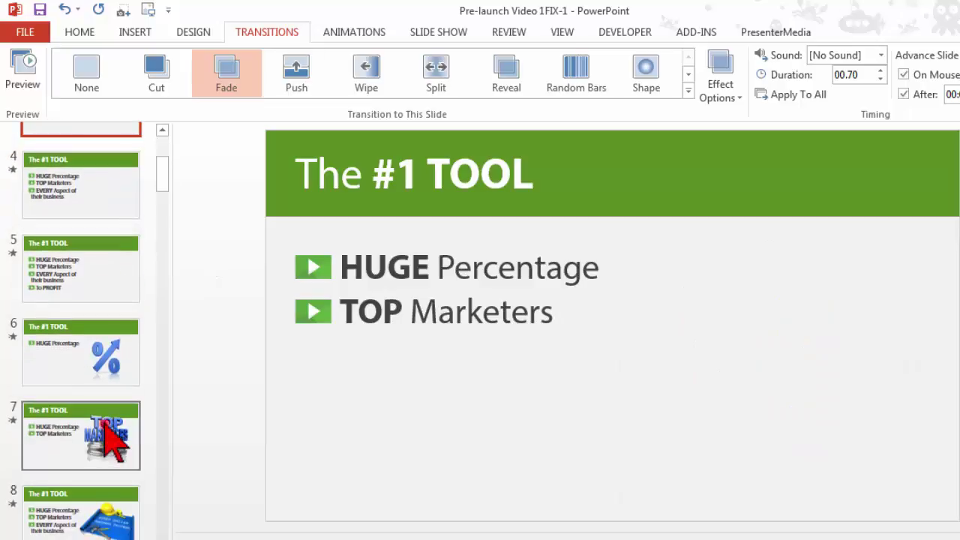
left_click(109, 435)
left_click(747, 383)
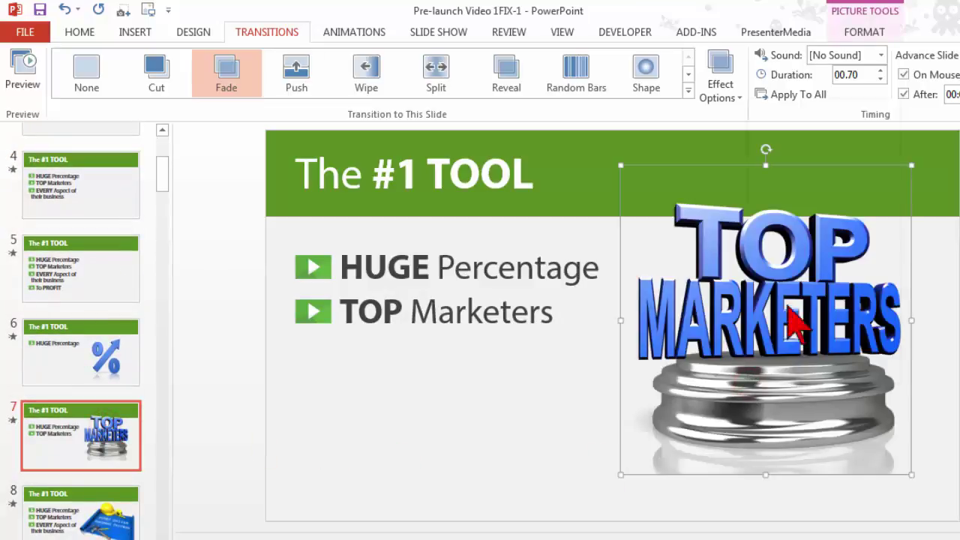
right_click(747, 384)
left_click(797, 134)
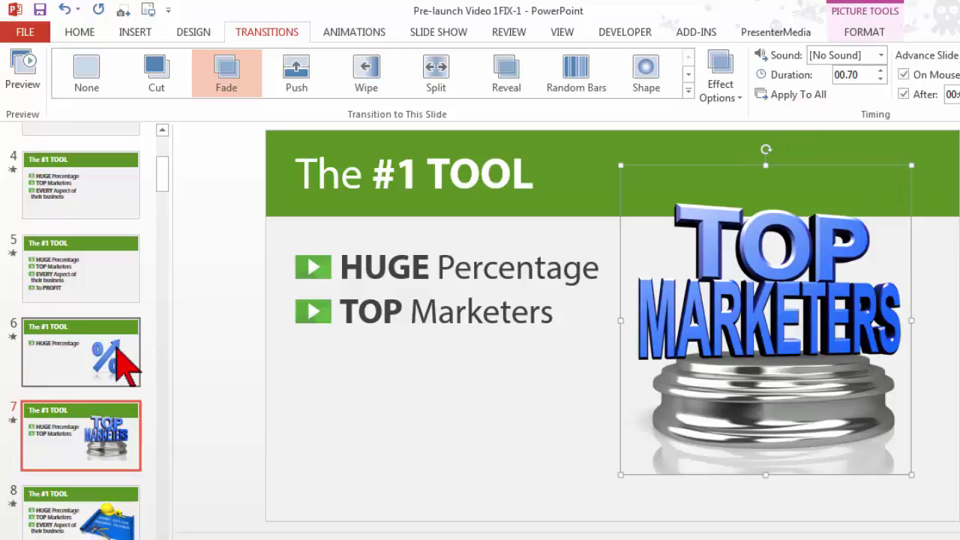
scroll(112, 315, "up", 4)
left_click(96, 239)
right_click(712, 330)
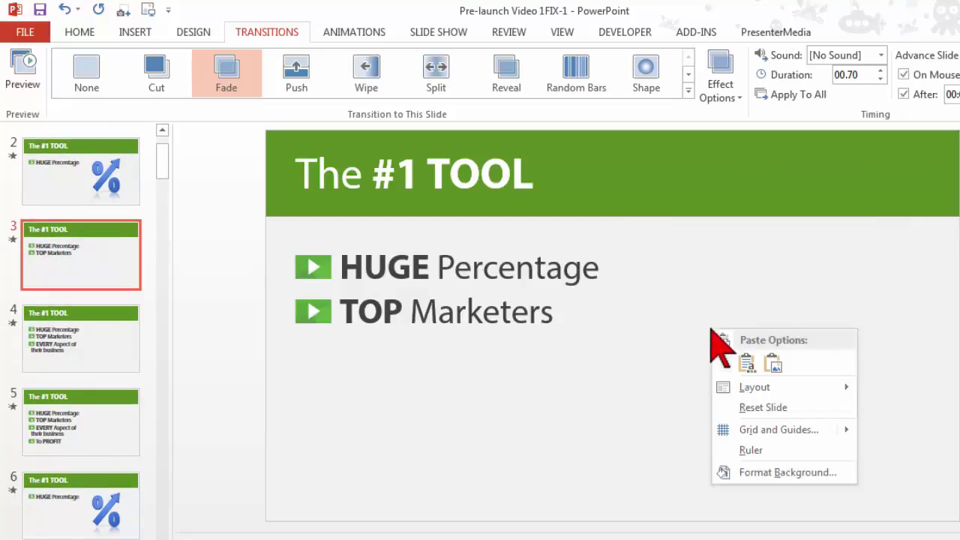
left_click(747, 364)
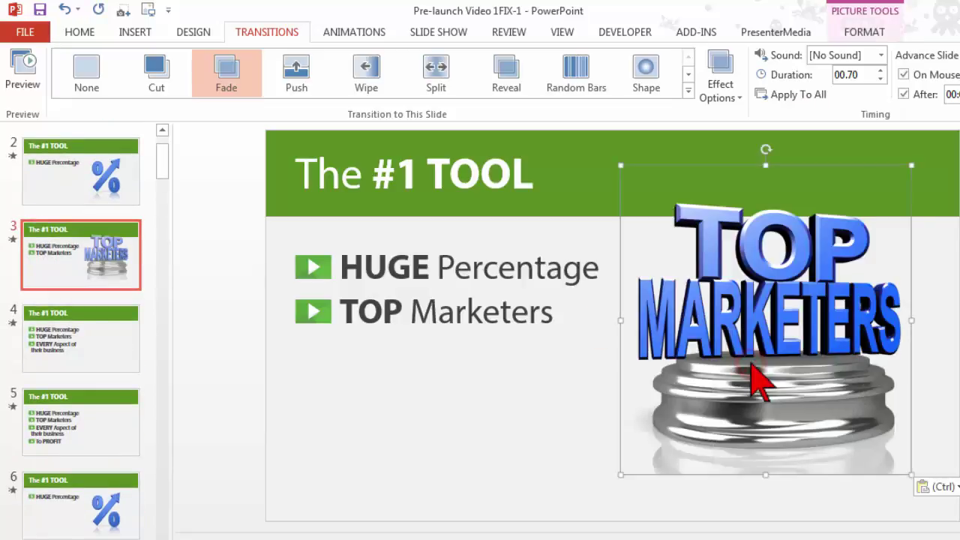
Step: Check the pictures on slides 2 and 3, then bring up paste options on slide 2
left_click(132, 188)
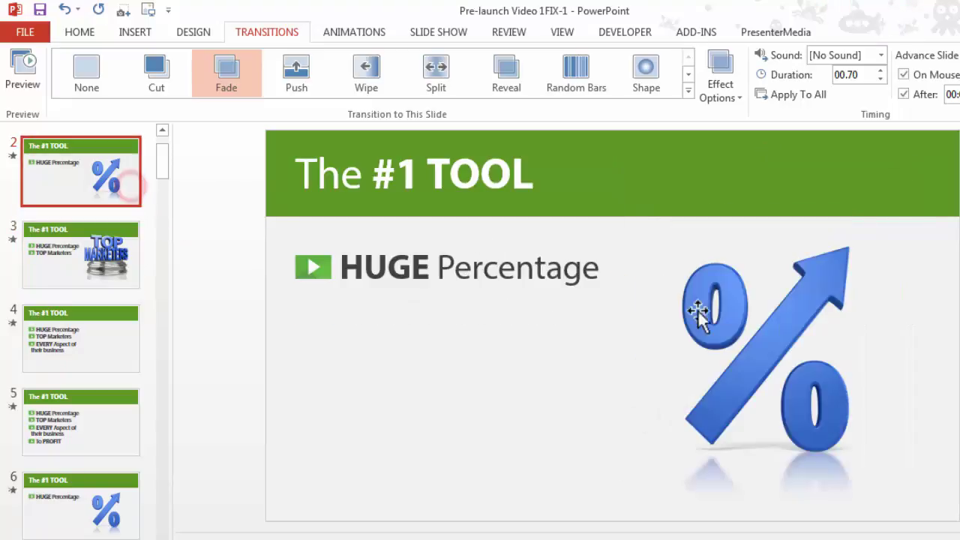
left_click(135, 255)
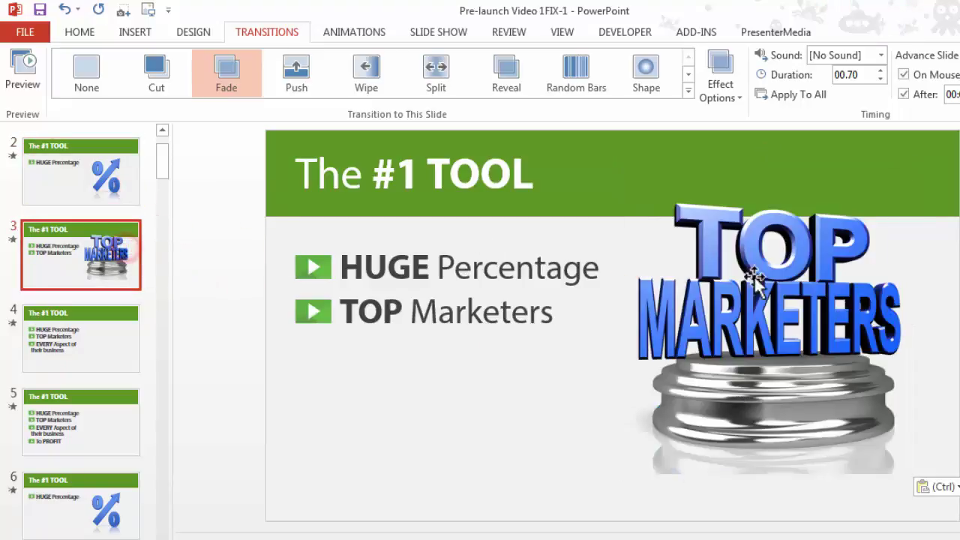
left_click(128, 182)
right_click(520, 338)
Step: Paste the TOP MARKETERS picture onto slide 2 and position it over the percent graphic
left_click(552, 370)
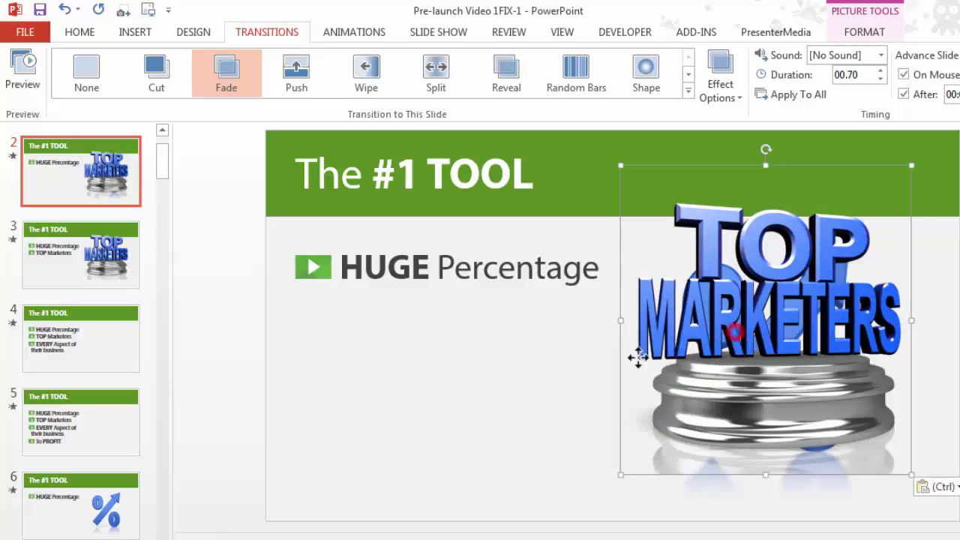
left_click_drag(638, 358, 589, 368)
left_click(760, 381)
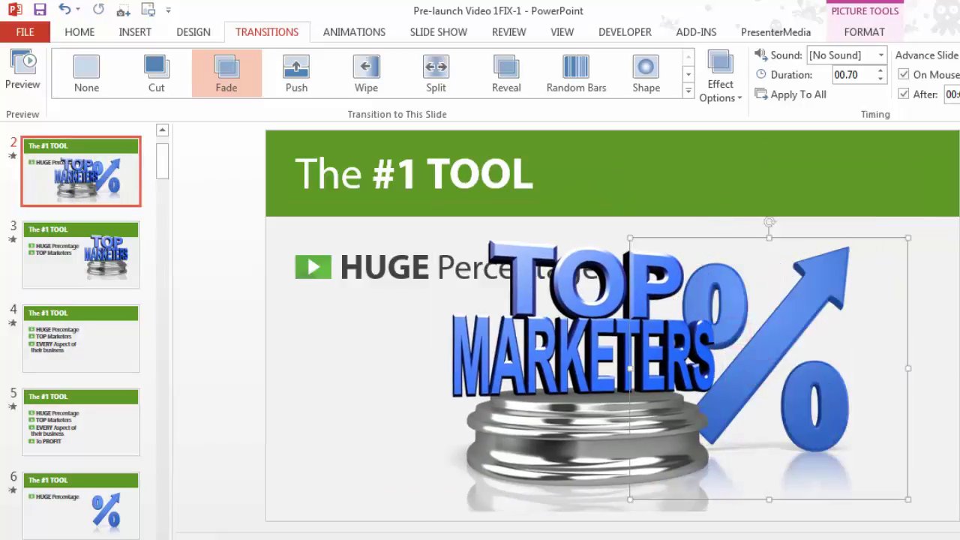
left_click_drag(581, 360, 760, 342)
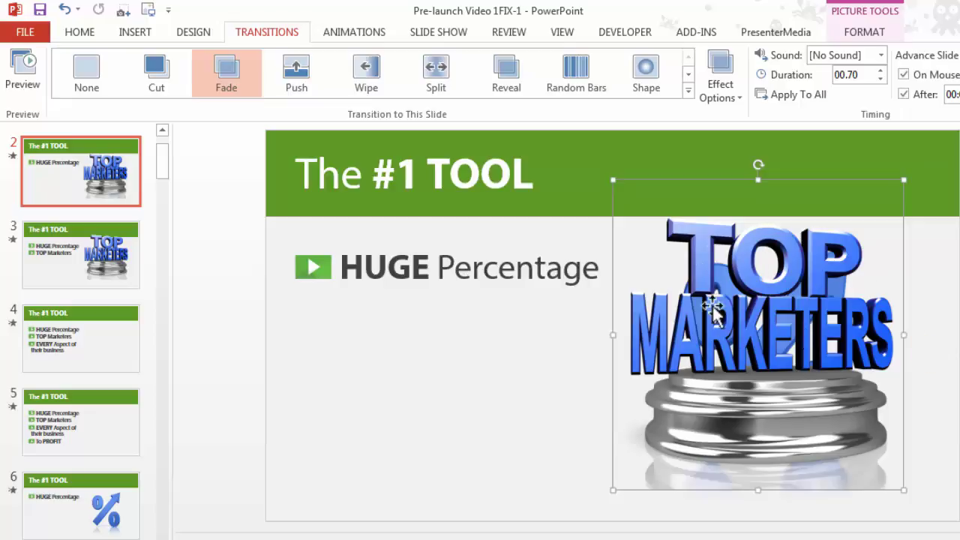
left_click_drag(743, 333, 746, 329)
left_click_drag(682, 336, 682, 335)
Step: Compare with slide 3, delete the trial TOP MARKETERS copy from slide 2, then view slide 4
left_click(100, 268)
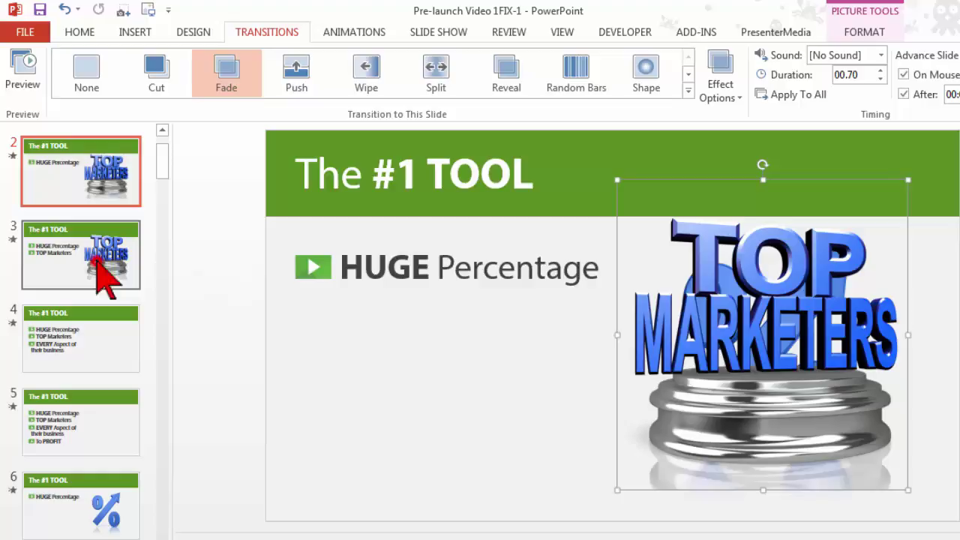
left_click(90, 192)
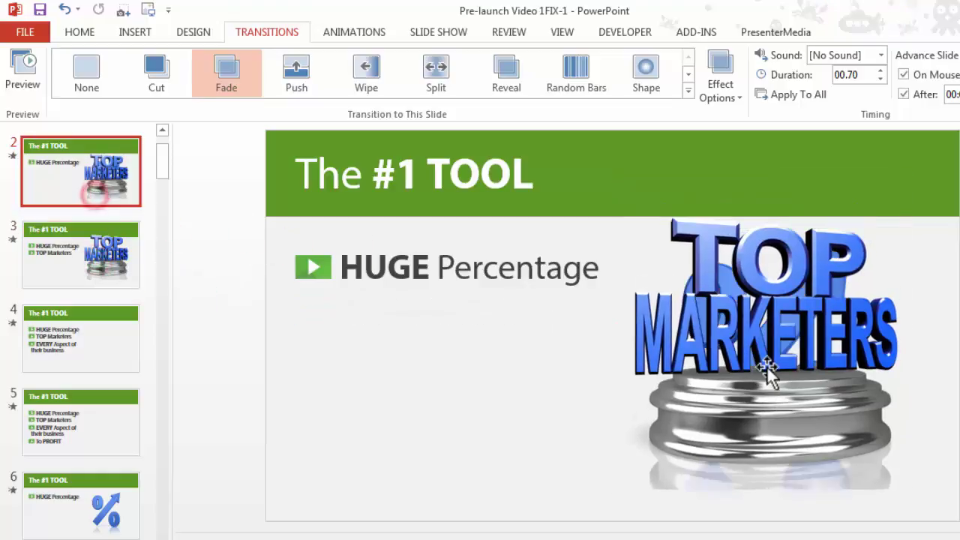
left_click(765, 365)
key("Delete")
left_click(41, 270)
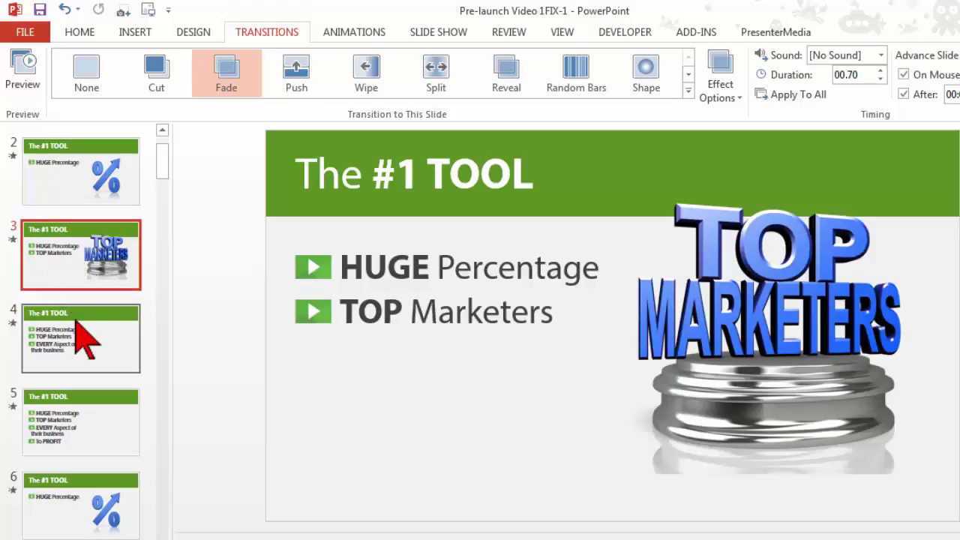
left_click(77, 321)
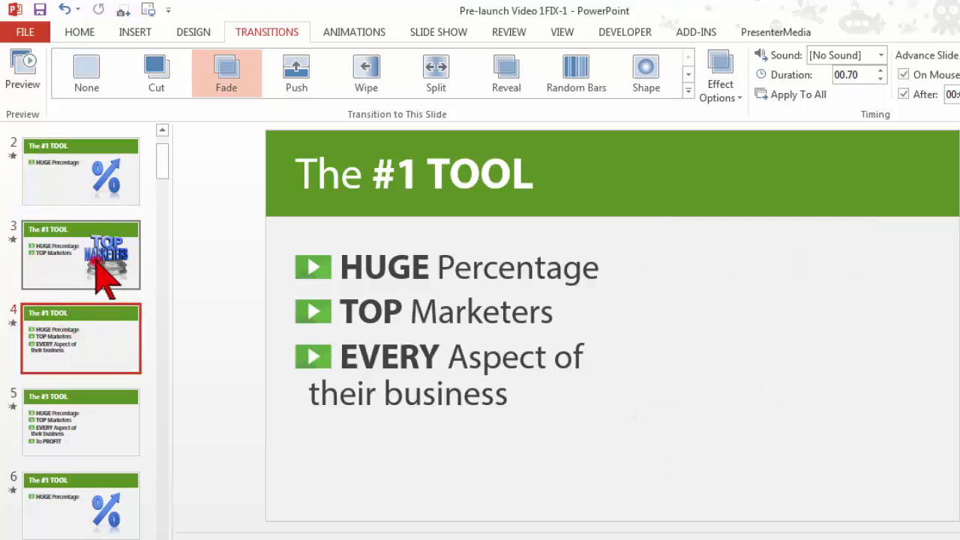